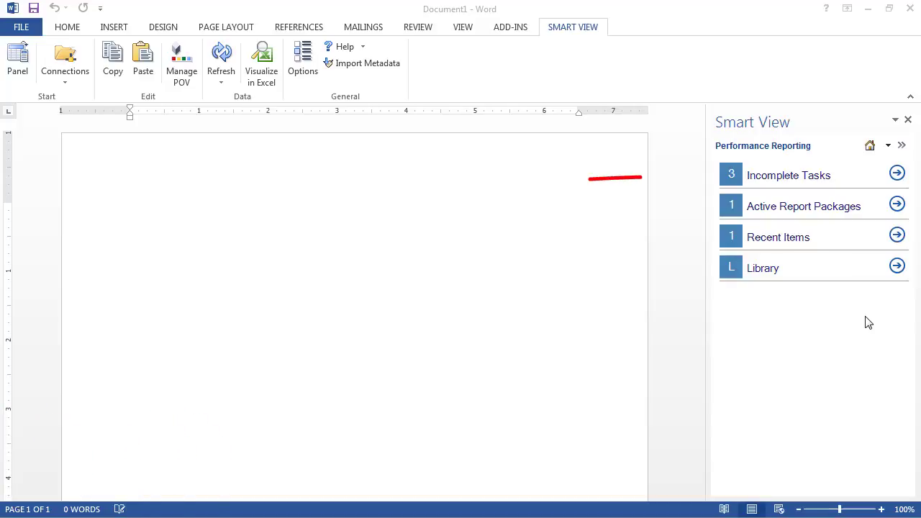
Step: Open the Financial Analysis report package from the incomplete task requiring an update to "3. Finance - Revenue report"
{"action": "left_click", "coordinate": [897, 174]}
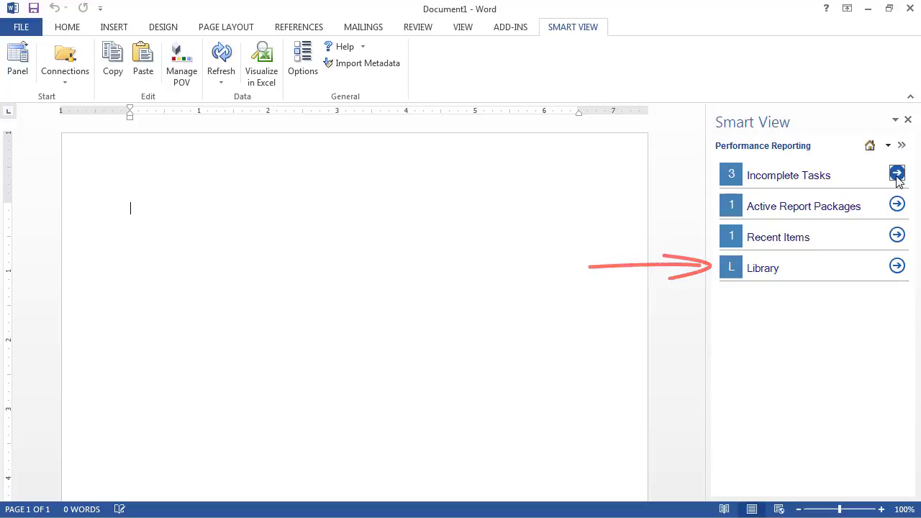
{"action": "left_click", "coordinate": [897, 175]}
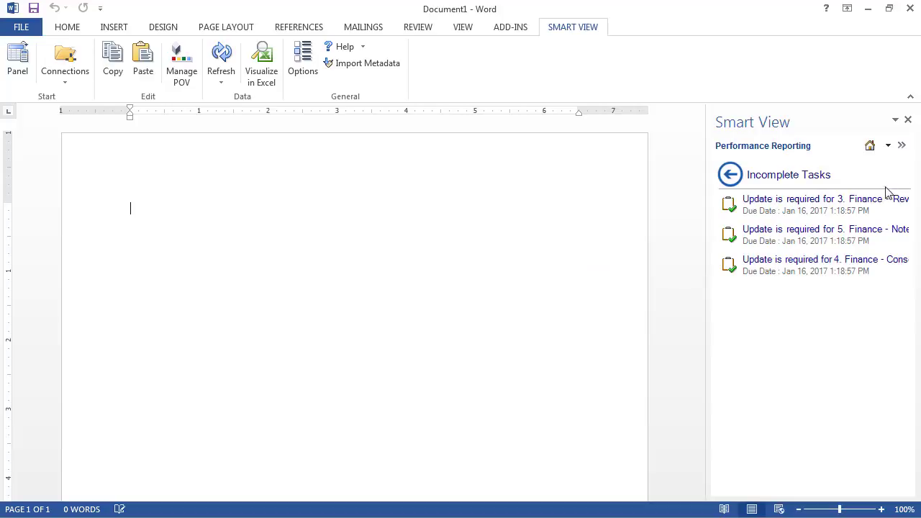
{"action": "left_click", "coordinate": [868, 207]}
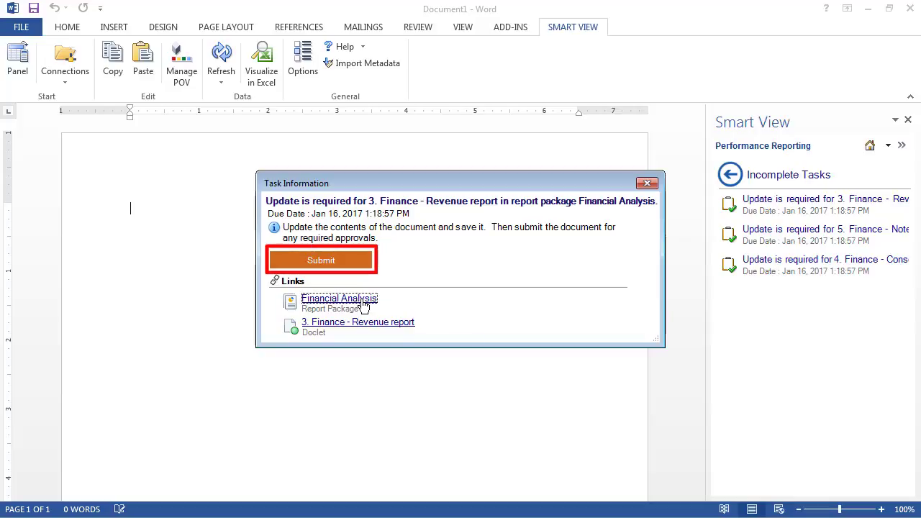
{"action": "left_click", "coordinate": [363, 304]}
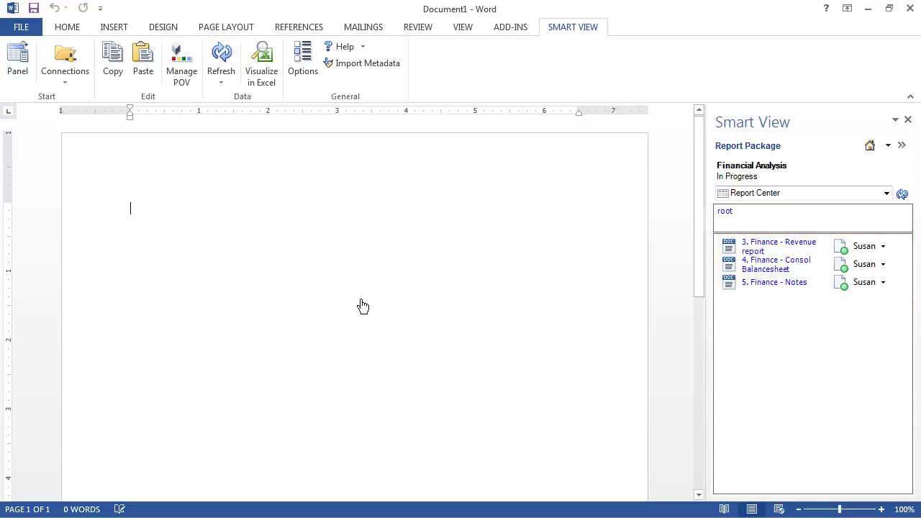
Step: Check the workflow participants of the "3. Finance - Revenue report" doclet and open it
{"action": "left_click", "coordinate": [763, 250]}
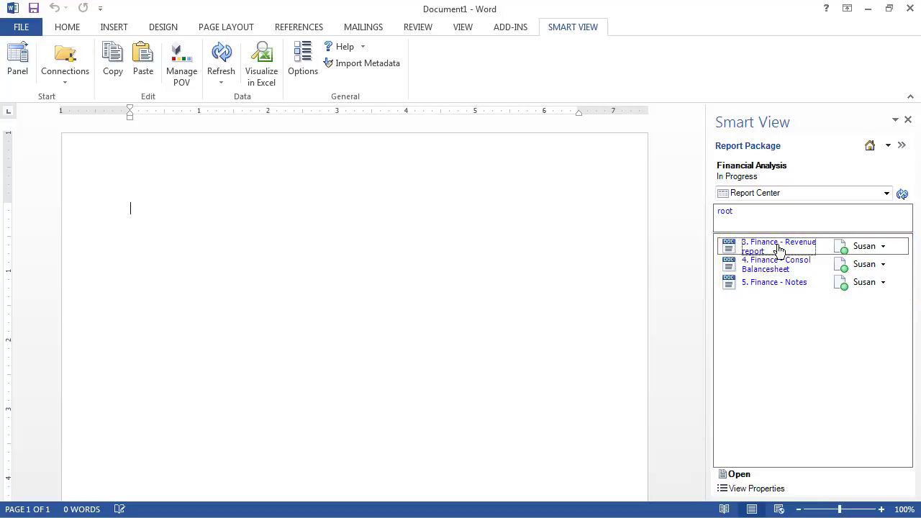
{"action": "left_click", "coordinate": [884, 246]}
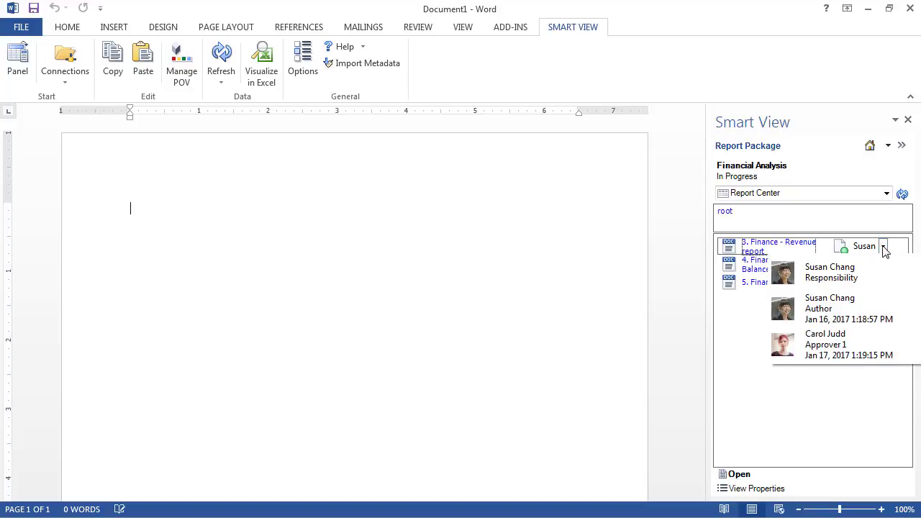
{"action": "left_click", "coordinate": [884, 247]}
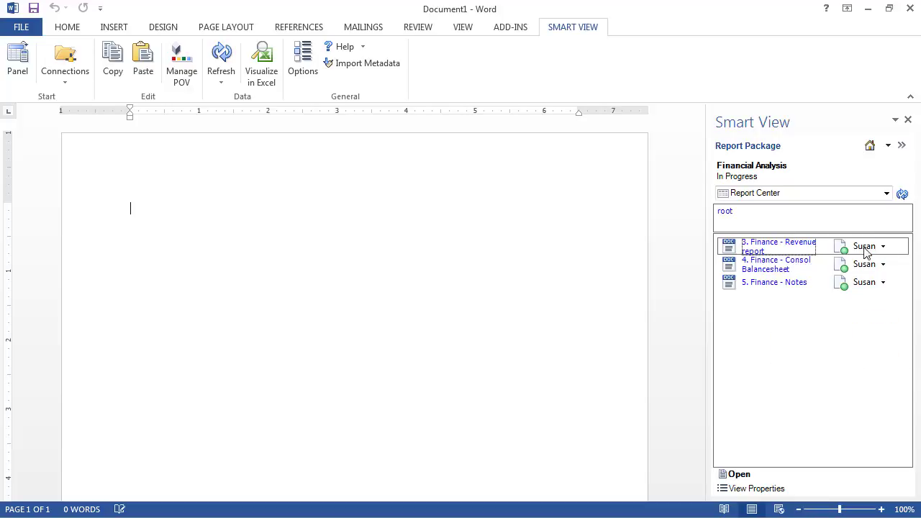
{"action": "double_click", "coordinate": [764, 248]}
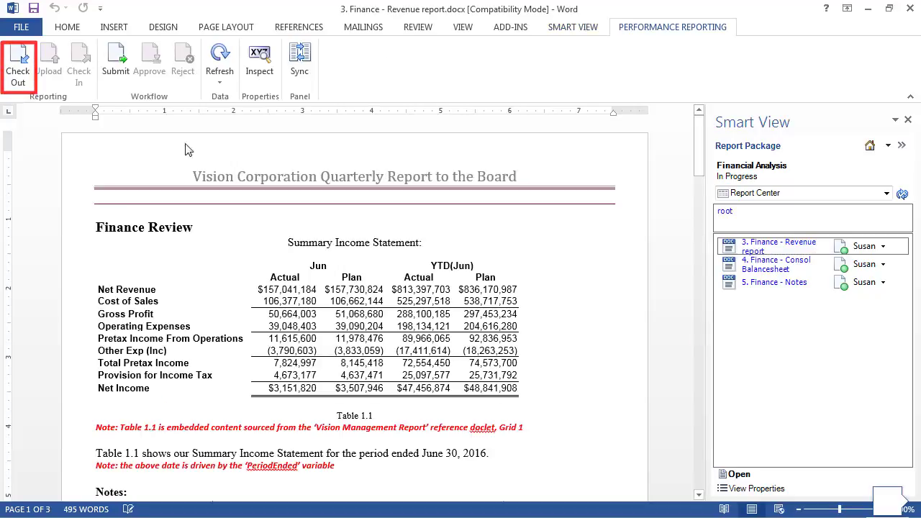
Step: Check out the Revenue report doclet and go through its content to the third page
{"action": "left_click", "coordinate": [26, 63]}
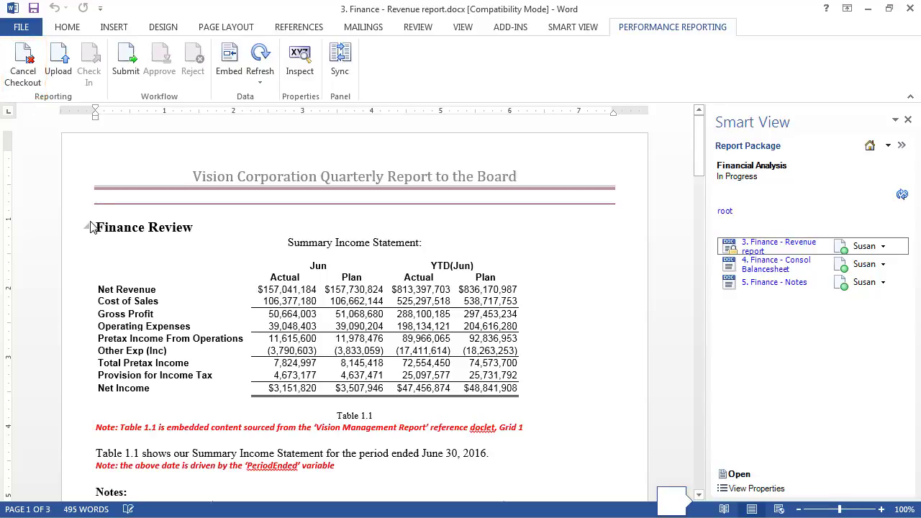
{"action": "scroll", "coordinate": [68, 248], "scroll_direction": "down", "scroll_amount": 10}
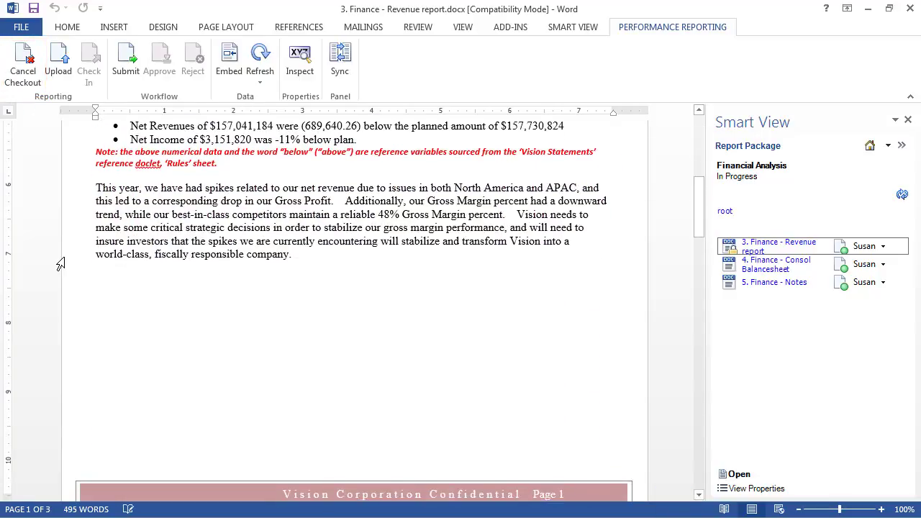
{"action": "scroll", "coordinate": [57, 273], "scroll_direction": "down", "scroll_amount": 20}
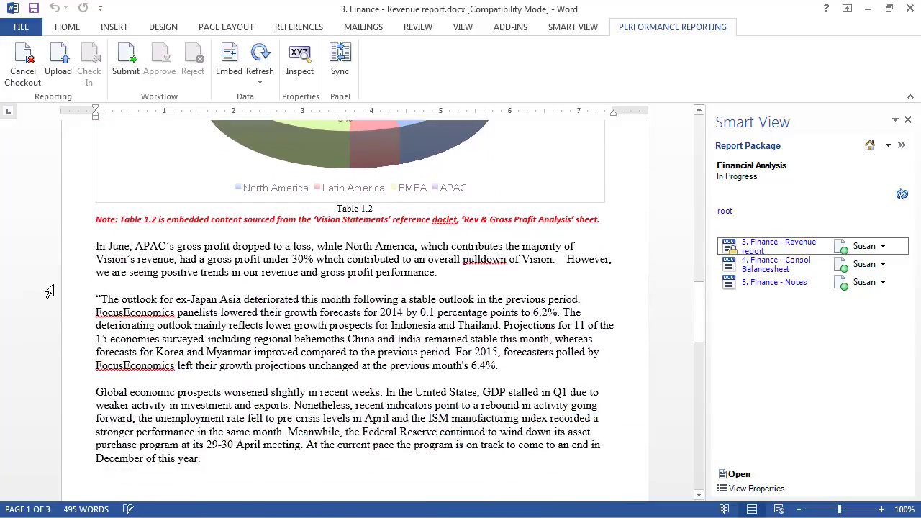
{"action": "scroll", "coordinate": [49, 290], "scroll_direction": "down", "scroll_amount": 13}
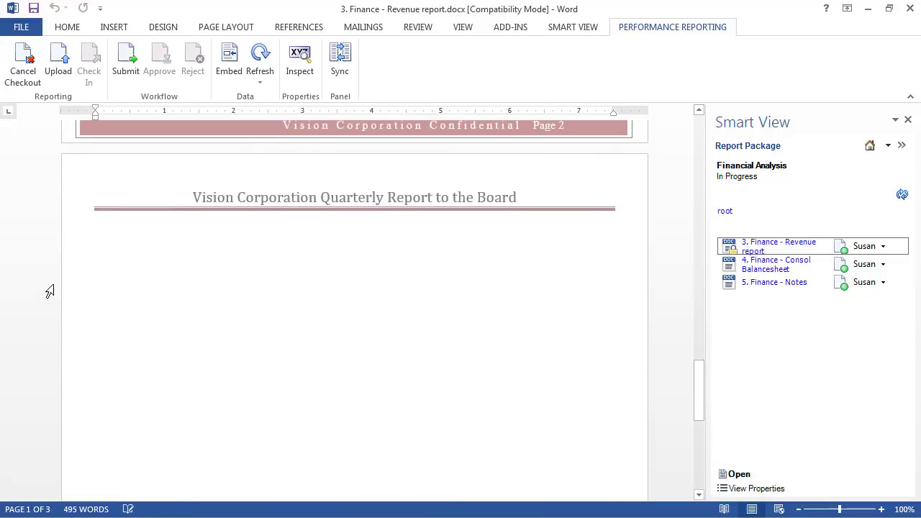
{"action": "scroll", "coordinate": [49, 291], "scroll_direction": "down", "scroll_amount": 1}
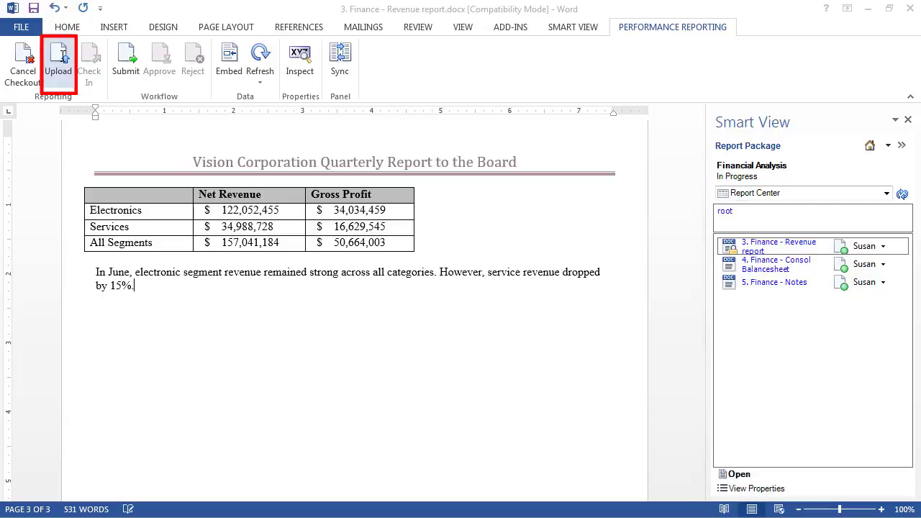
Step: Upload the edited Revenue report doclet without selecting any style attributes and check it in
{"action": "left_click", "coordinate": [60, 63]}
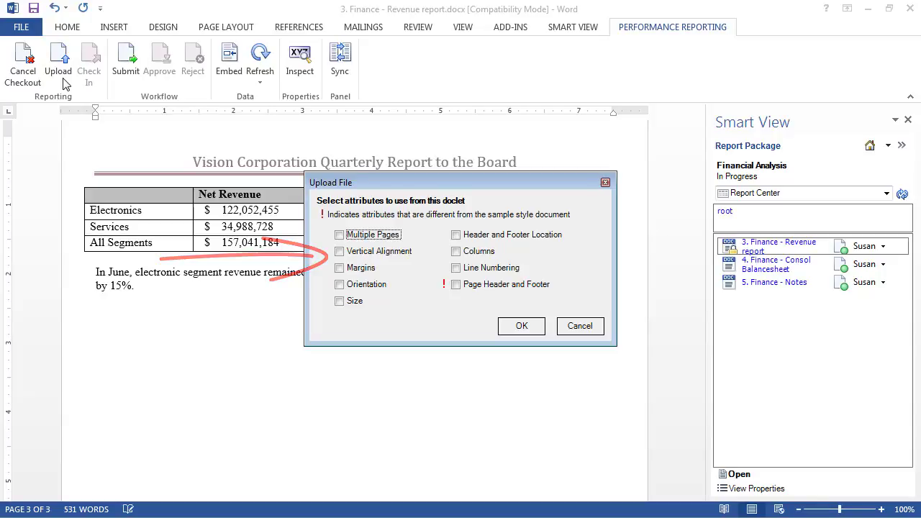
{"action": "left_click", "coordinate": [530, 327]}
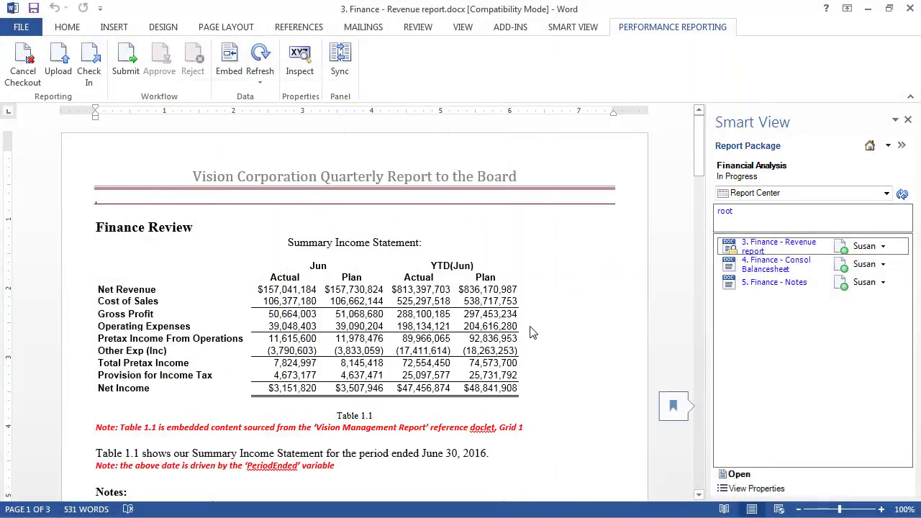
{"action": "left_click", "coordinate": [97, 91]}
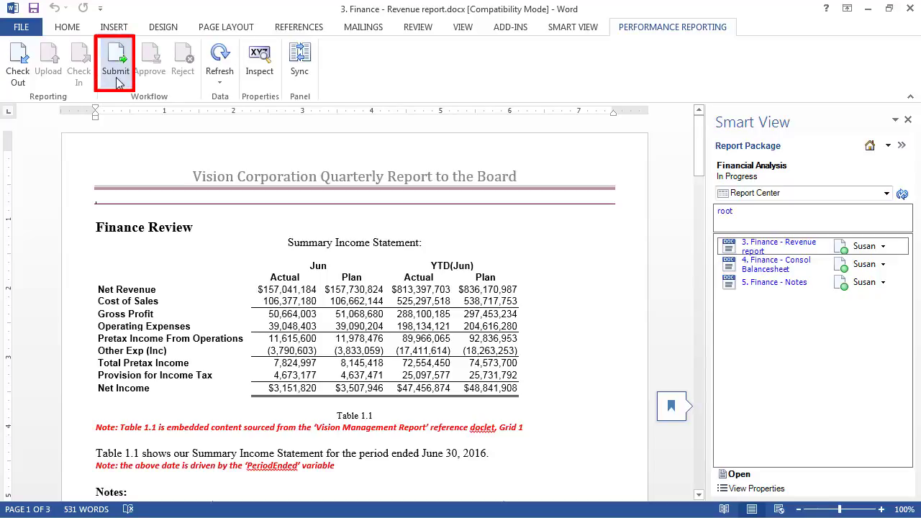
Step: Submit the Revenue report doclet for approval and view its workflow participants
{"action": "left_click", "coordinate": [117, 72]}
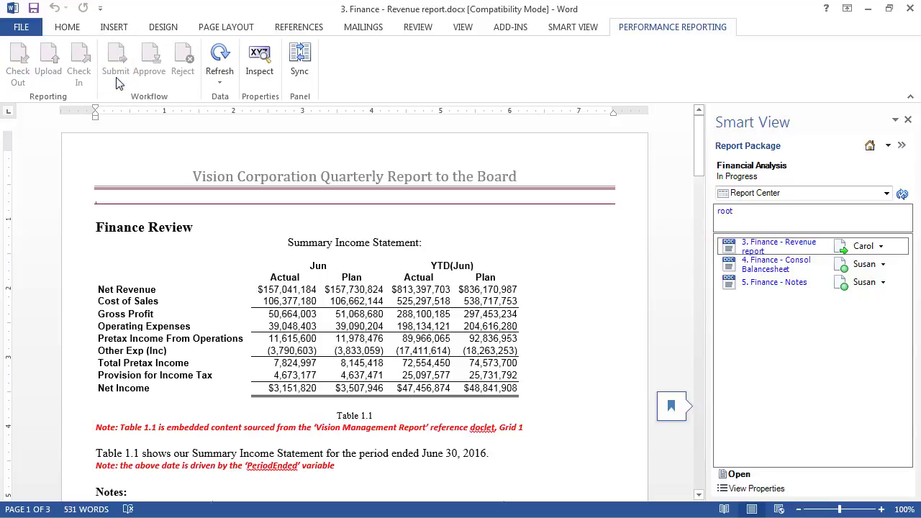
{"action": "left_click", "coordinate": [882, 246]}
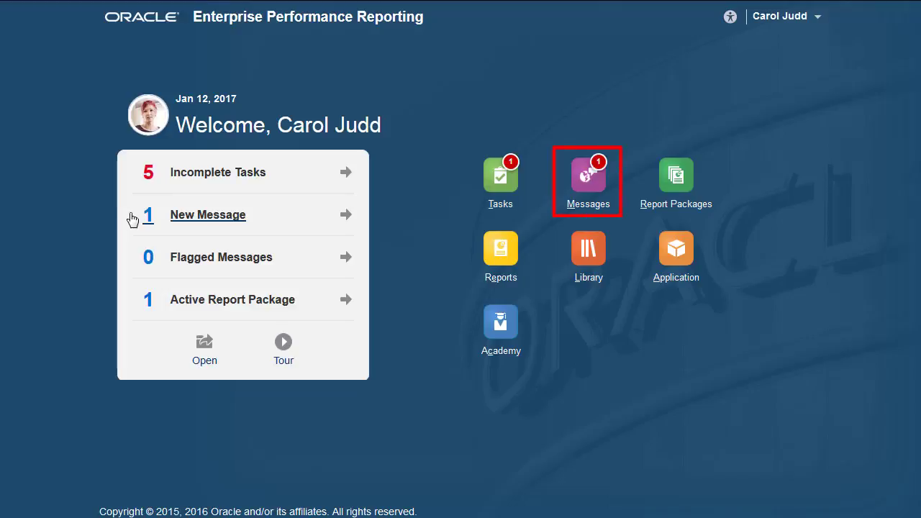
Step: Switch to the Enterprise Performance Reporting home page and open the approver's messages
{"action": "left_click", "coordinate": [580, 191]}
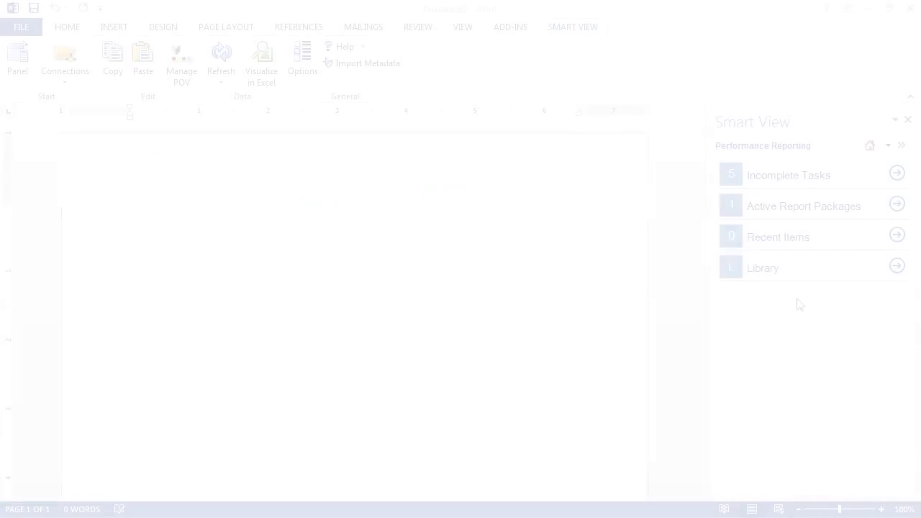
Step: In Word as the approver, open the Financial Analysis package's "3. Finance - Revenue report" doclet, checking its workflow participants first
{"action": "left_click", "coordinate": [810, 207]}
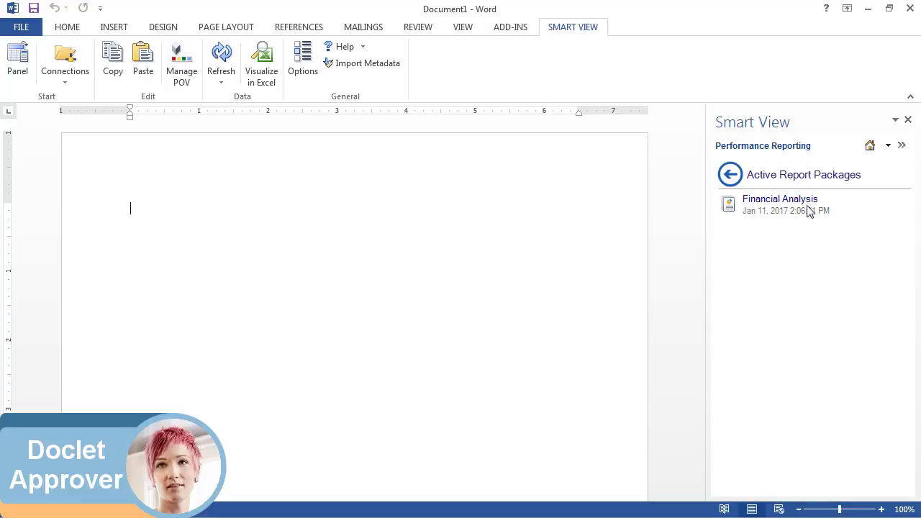
{"action": "left_click", "coordinate": [808, 207]}
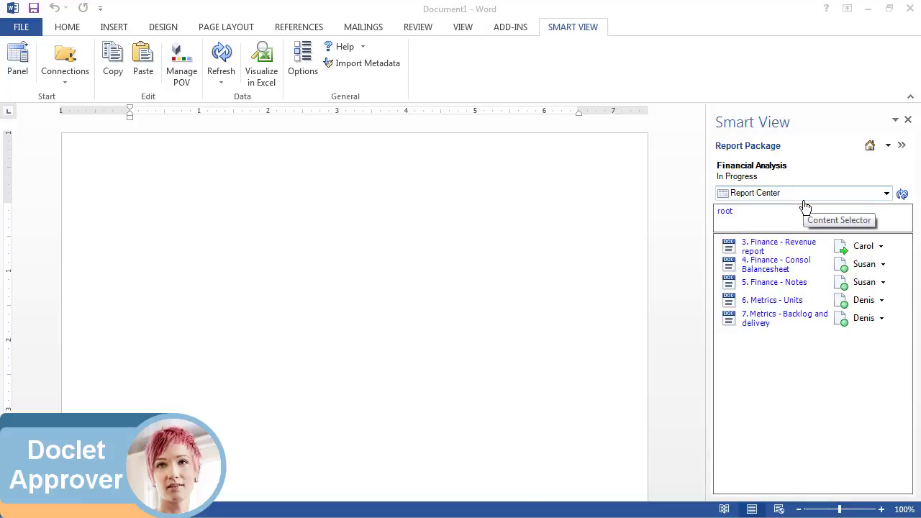
{"action": "left_click", "coordinate": [882, 247]}
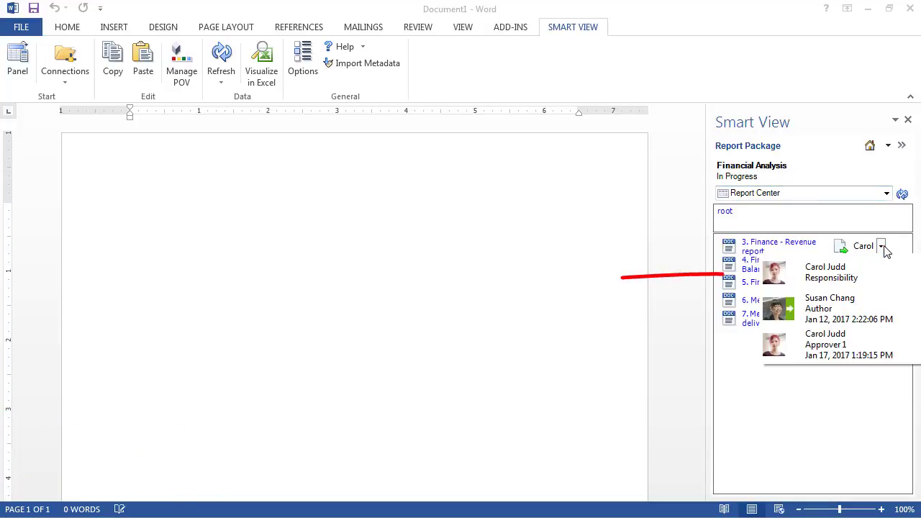
{"action": "left_click", "coordinate": [753, 250]}
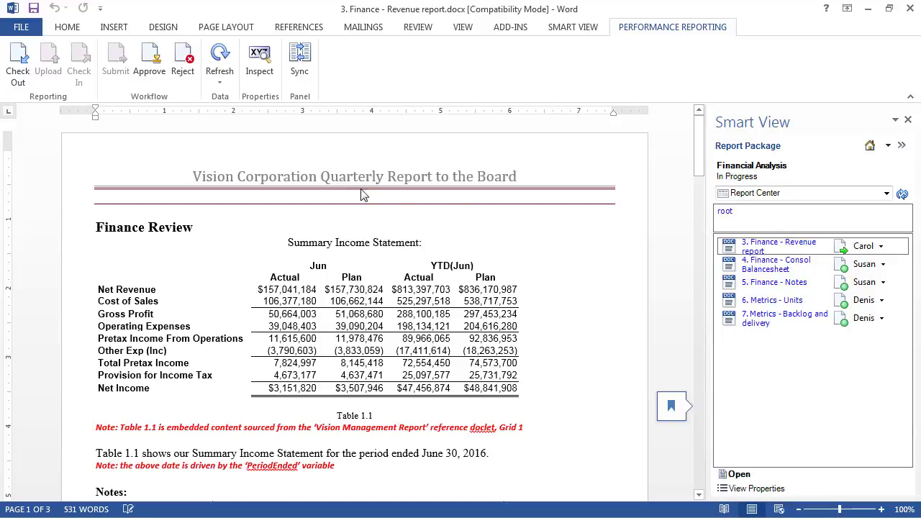
Step: Check out the Revenue report doclet and put a border box around the "This year, we have had spikes" paragraph
{"action": "left_click", "coordinate": [20, 62]}
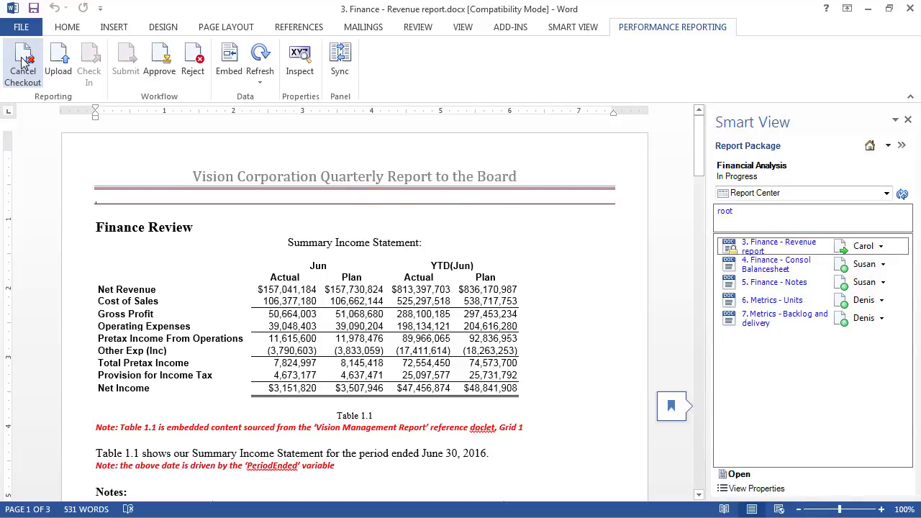
{"action": "scroll", "coordinate": [45, 424], "scroll_direction": "down", "scroll_amount": 5}
{"action": "double_click", "coordinate": [94, 399]}
{"action": "left_click", "coordinate": [67, 27]}
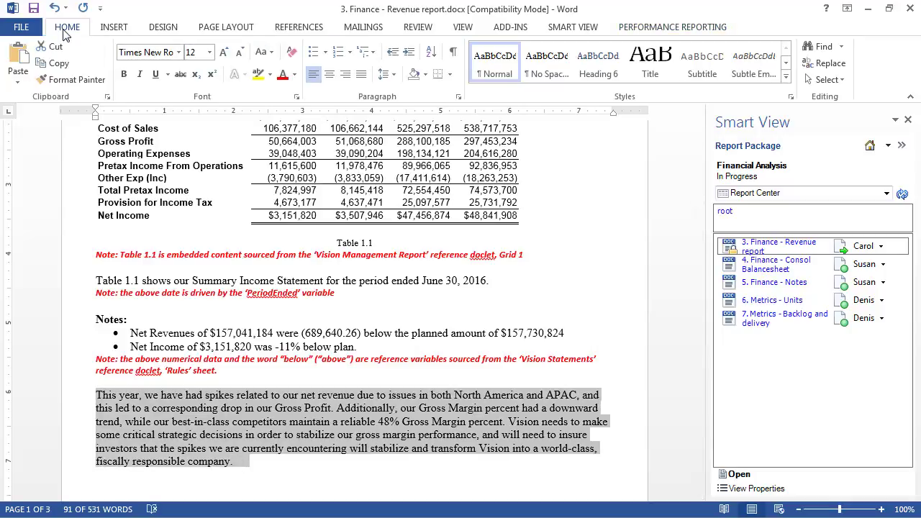
{"action": "left_click", "coordinate": [446, 69]}
{"action": "left_click", "coordinate": [494, 199]}
Step: Upload the doclet with the bordered paragraph, keeping the default attribute selection, and check it in
{"action": "left_click", "coordinate": [672, 26]}
{"action": "left_click", "coordinate": [232, 429]}
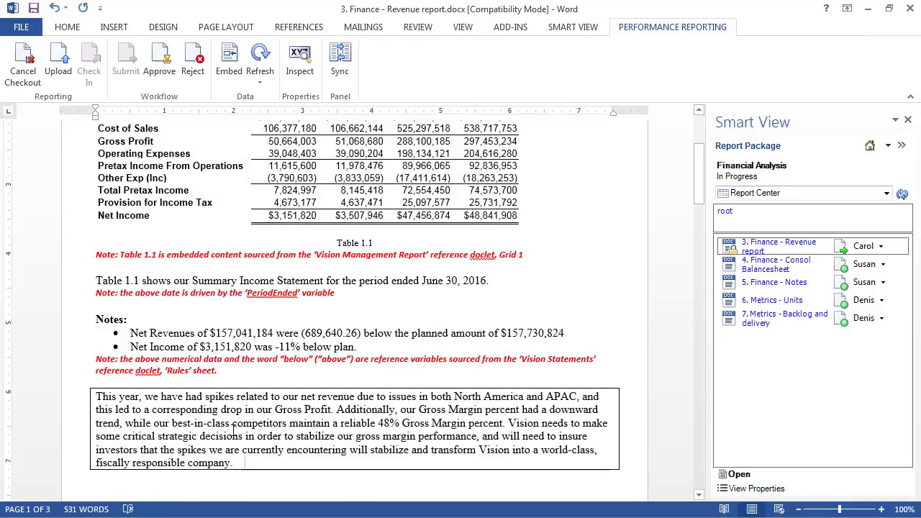
{"action": "left_click", "coordinate": [61, 68]}
{"action": "left_click", "coordinate": [519, 327]}
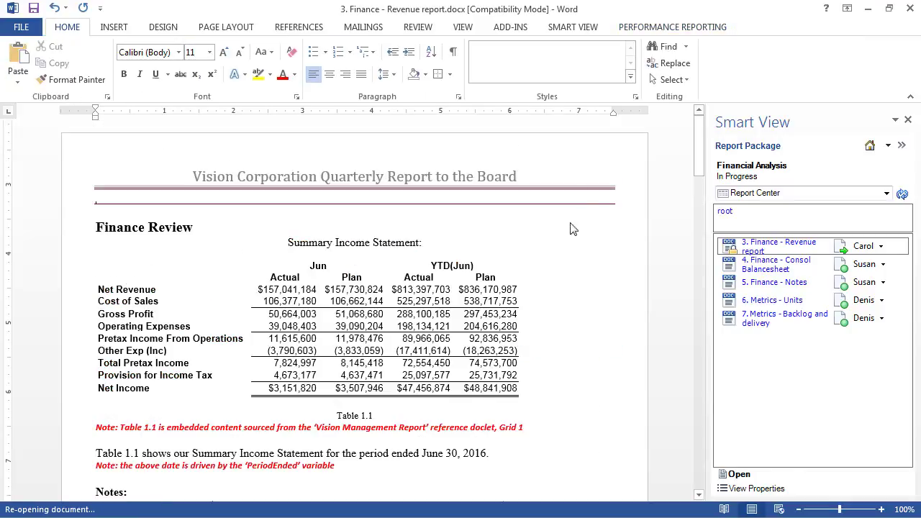
{"action": "left_click", "coordinate": [665, 26]}
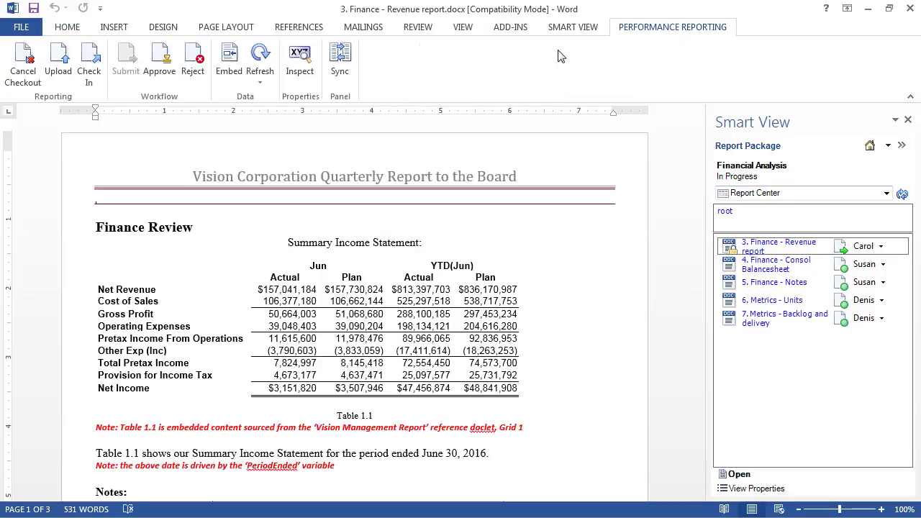
{"action": "left_click", "coordinate": [92, 84]}
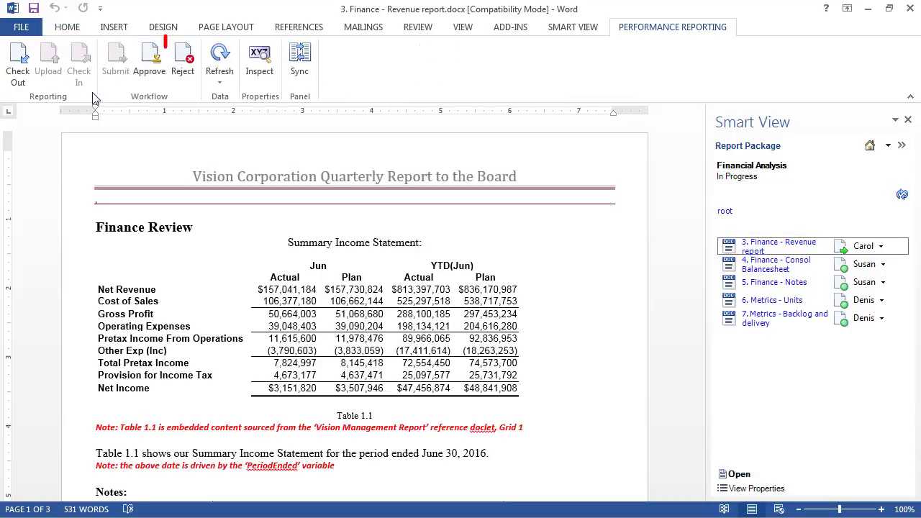
Step: Reject the Revenue report doclet and view who is responsible for it in the workflow
{"action": "left_click", "coordinate": [185, 72]}
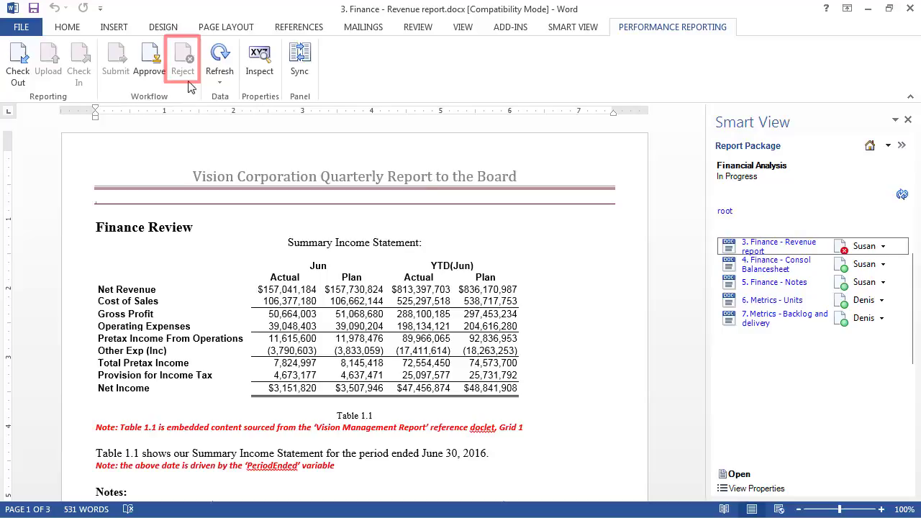
{"action": "left_click", "coordinate": [884, 246]}
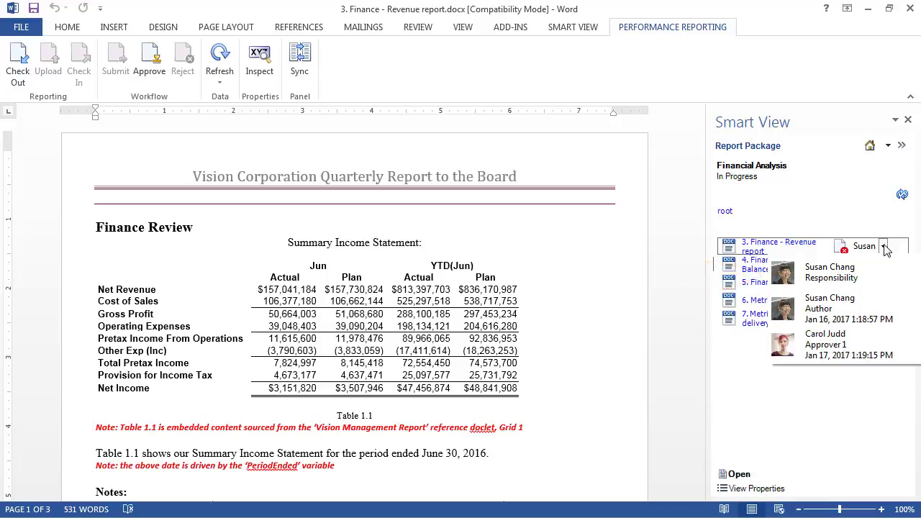
{"action": "left_click", "coordinate": [884, 246]}
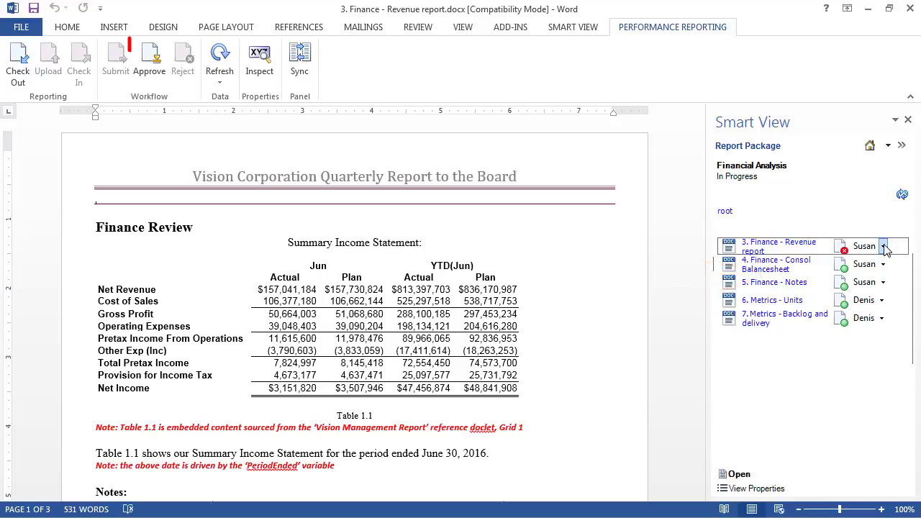
Step: Approve the Revenue report doclet and view its participants' workflow status
{"action": "left_click", "coordinate": [146, 63]}
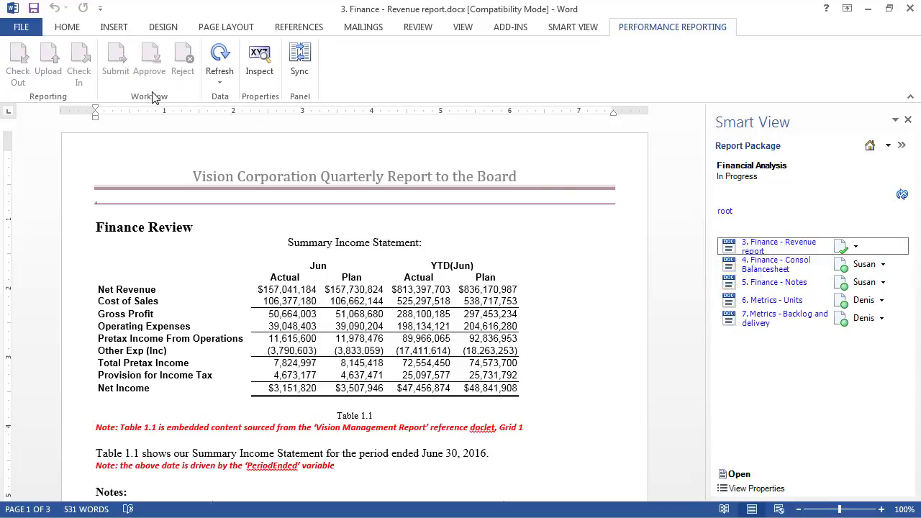
{"action": "left_click", "coordinate": [856, 248]}
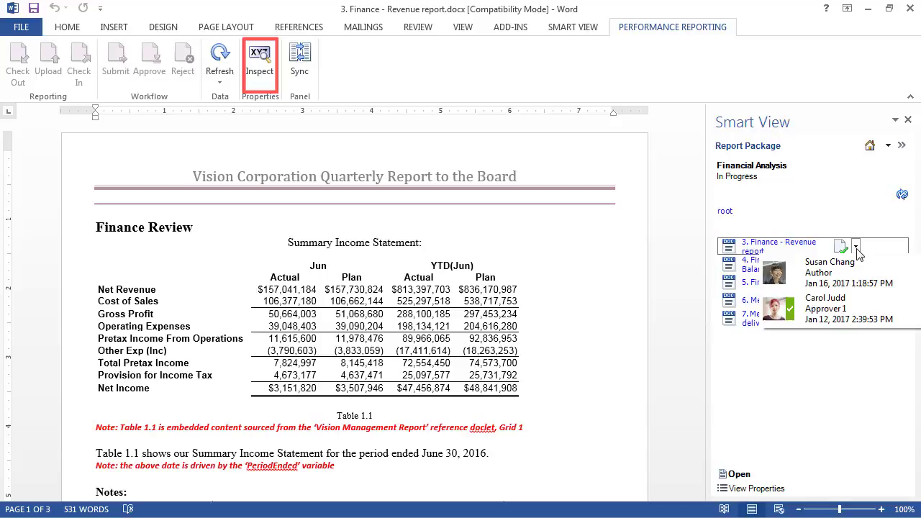
{"action": "left_click", "coordinate": [856, 248]}
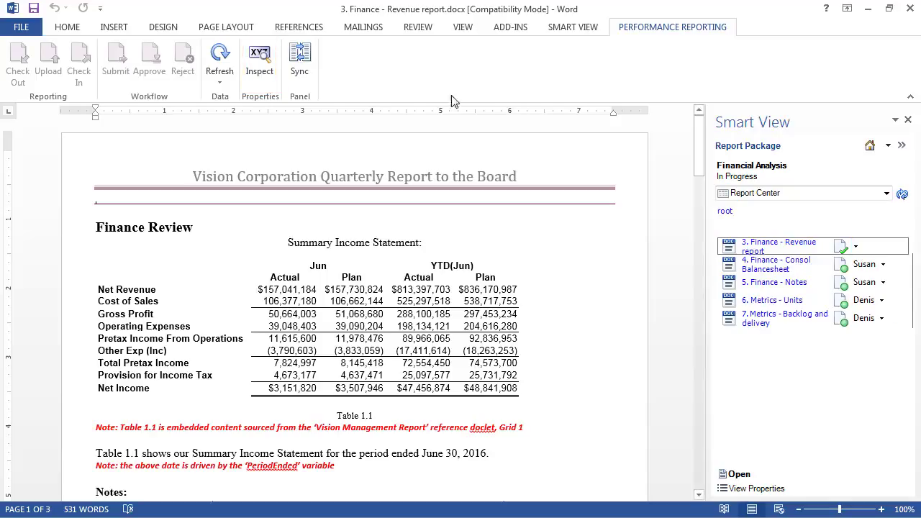